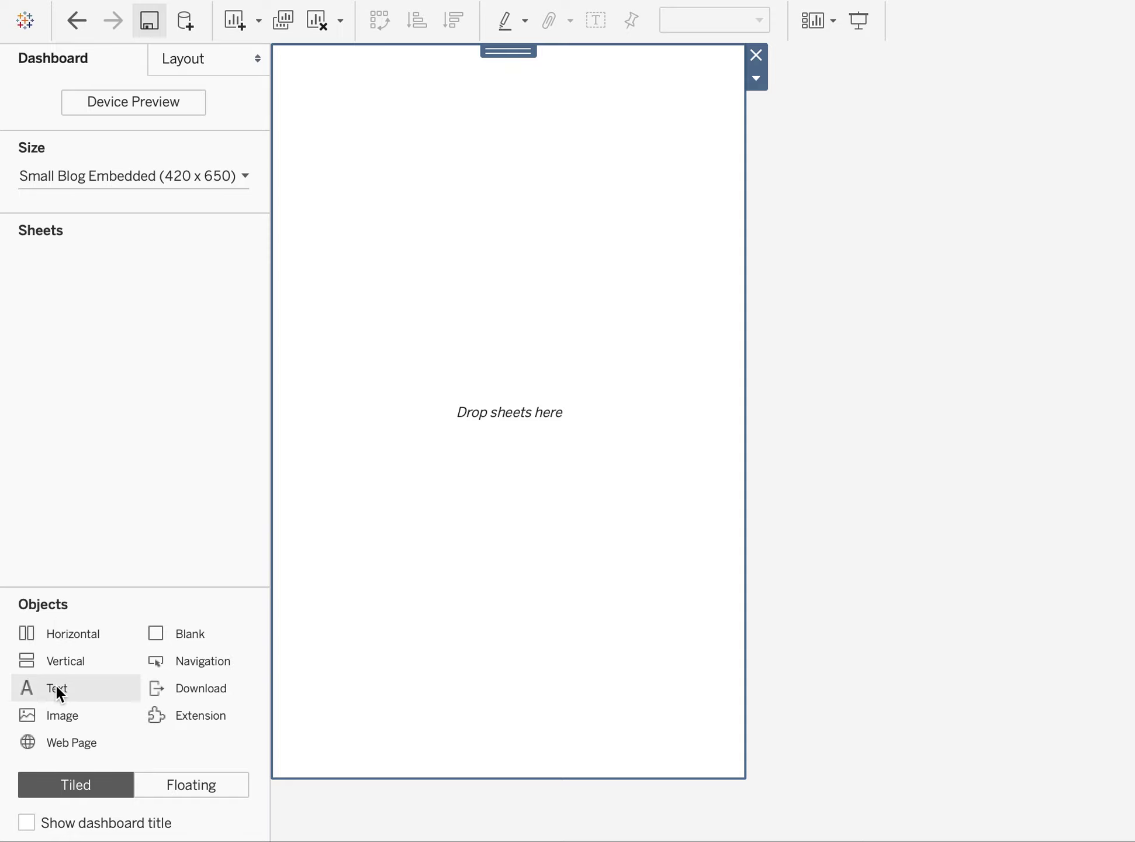
# Add a tiled text object reading "THIS TEXT OBJECT IS FIRST ELEMENT IN OUR CONTAINER" to the empty horizontal container
pyautogui.moveTo(58, 682); pyautogui.dragTo(434, 478)
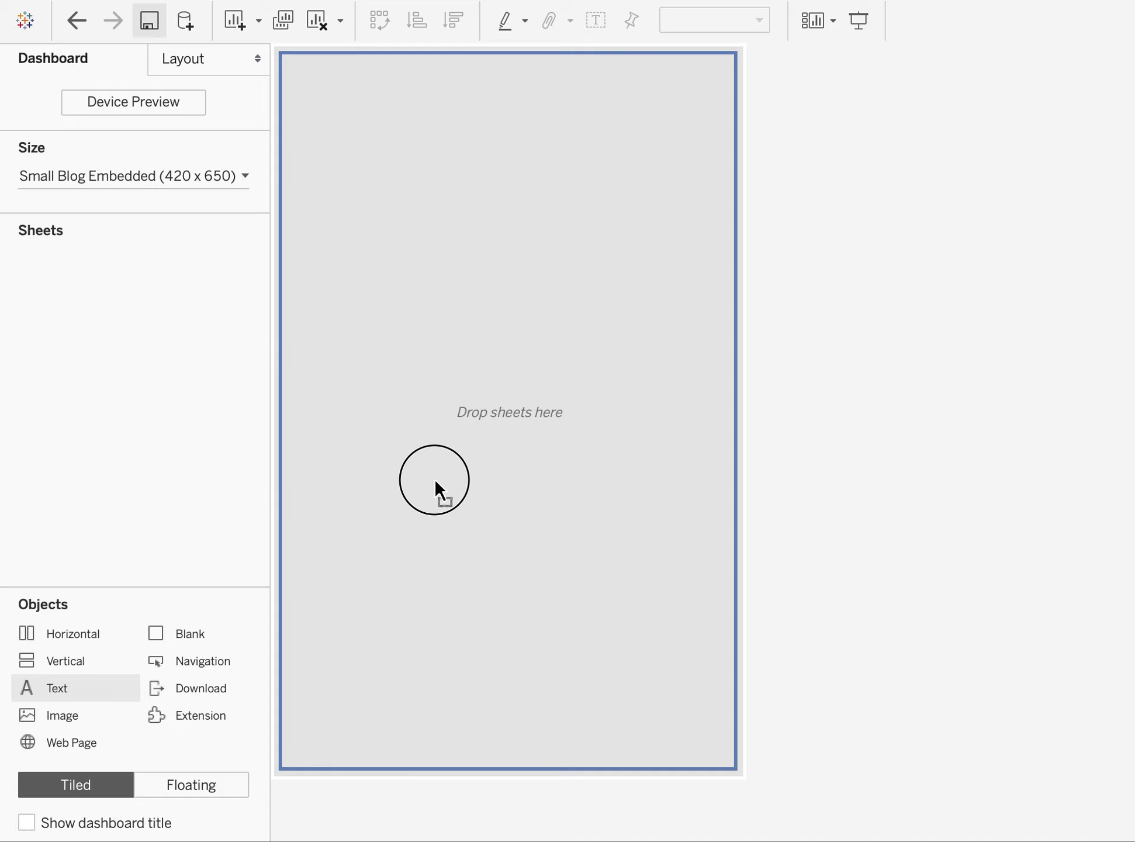
pyautogui.moveTo(434, 479); pyautogui.dragTo(433, 477)
pyautogui.press('super+v')
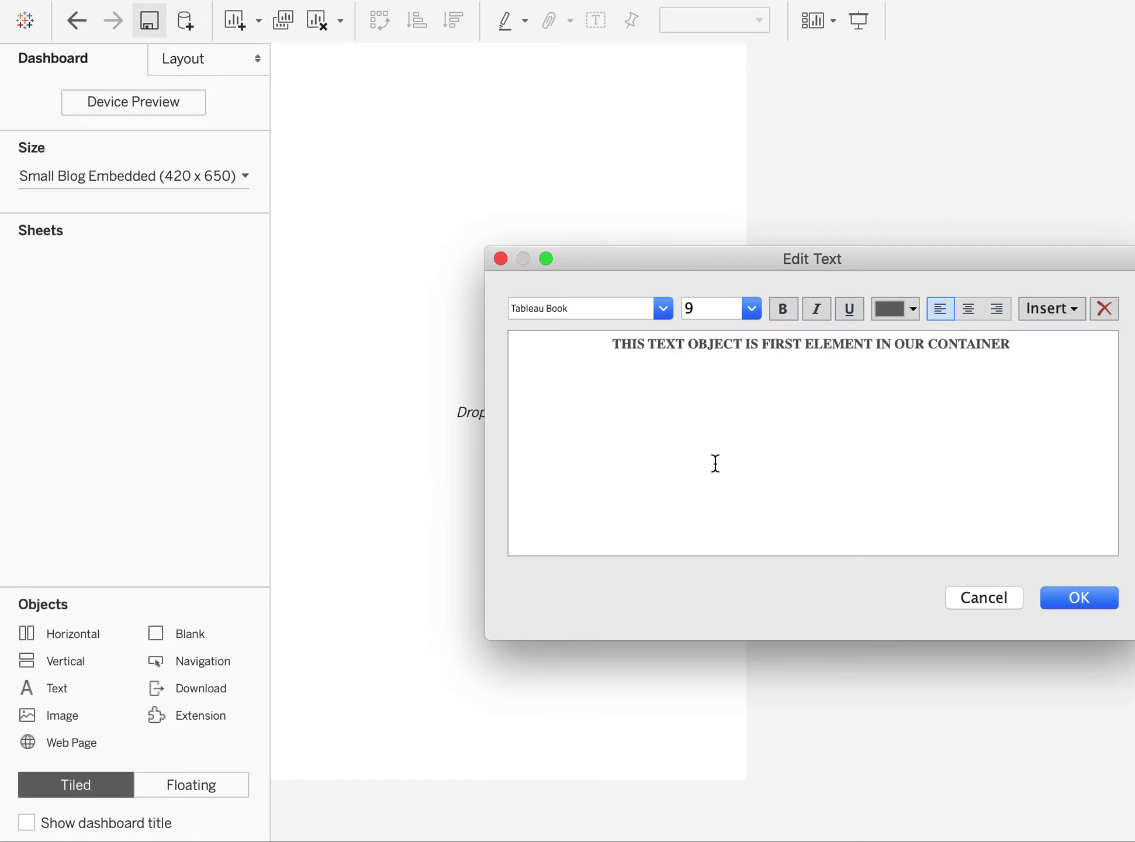
pyautogui.click(1081, 596)
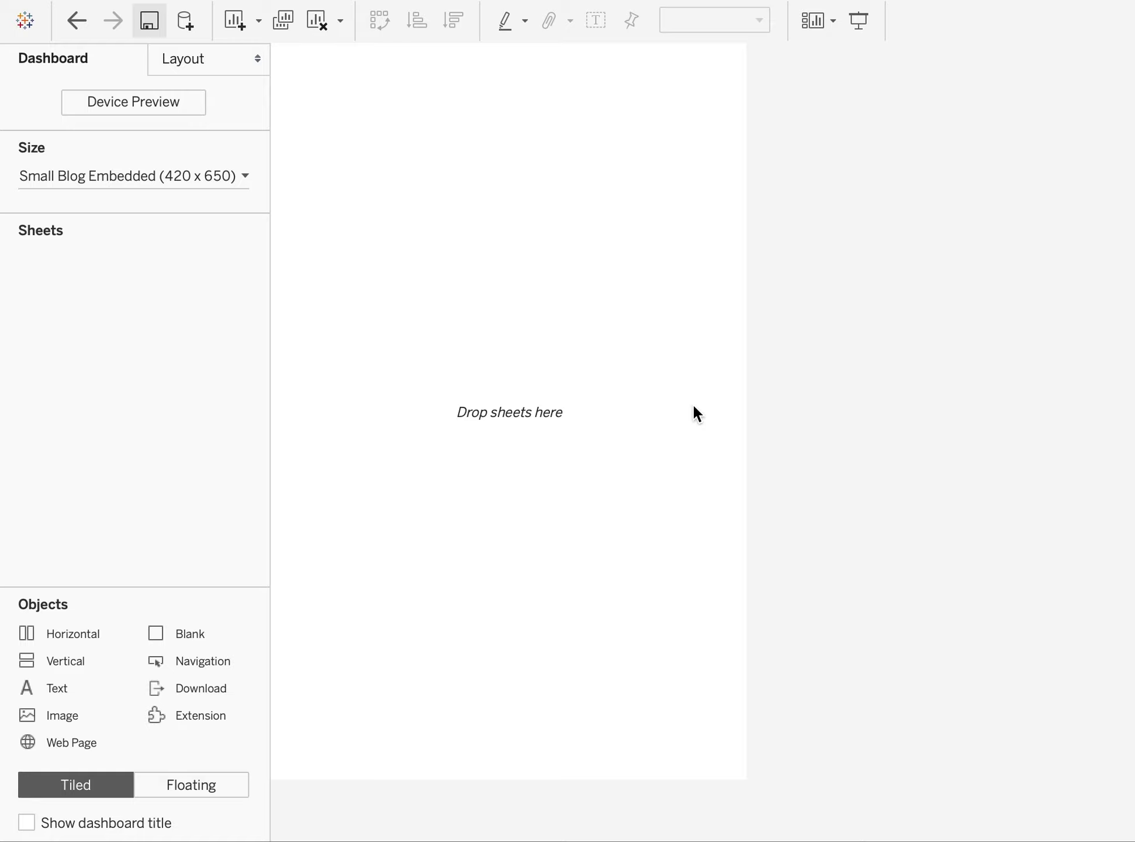
# Select the horizontal container and add a text object reading "SECOND TEXT OBJECT" inside it, to the right of the first text
pyautogui.click(192, 60)
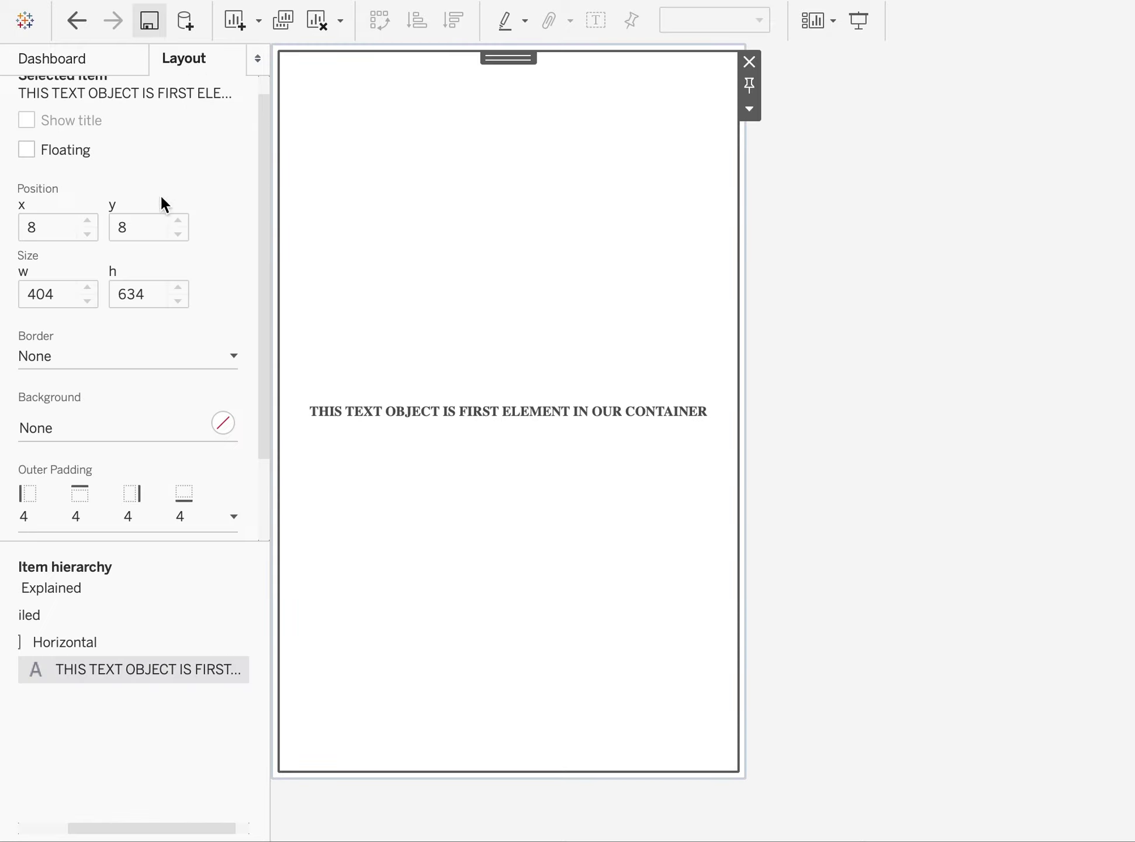
pyautogui.hscroll(-3, 70, 693)
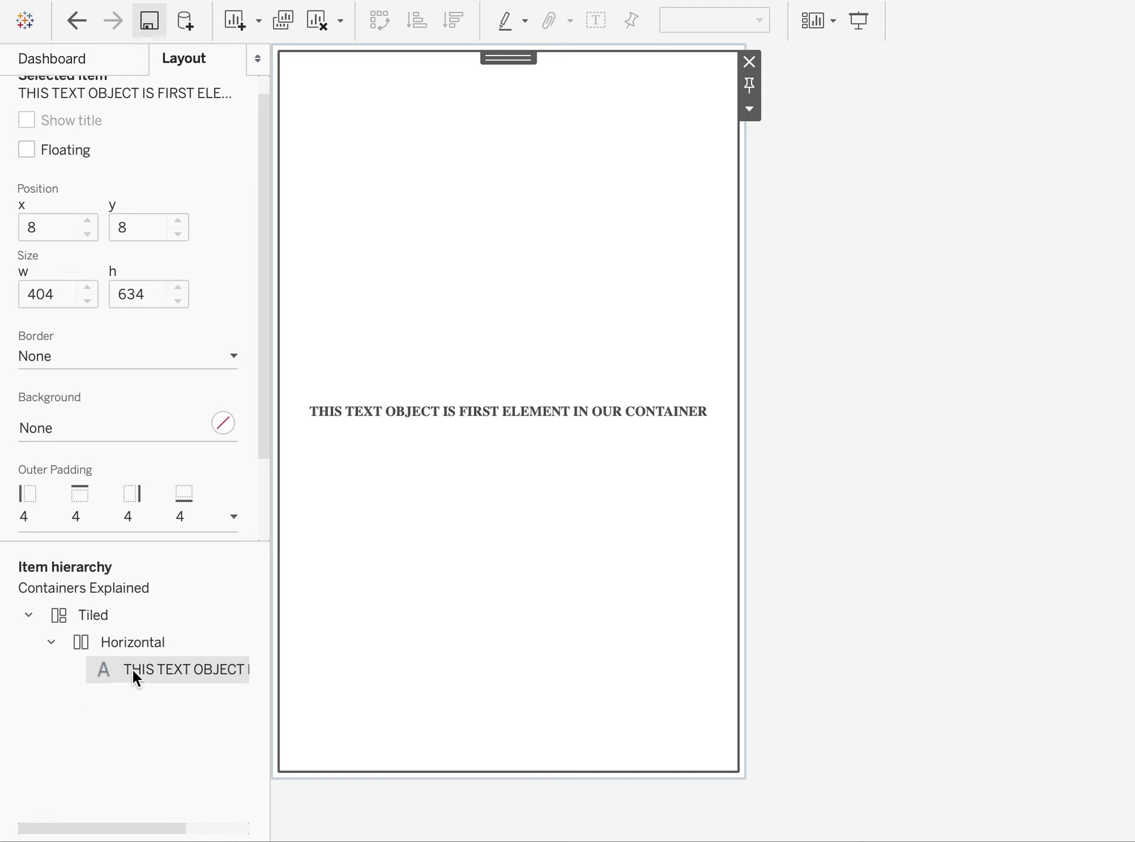
pyautogui.hscroll(3, 132, 669)
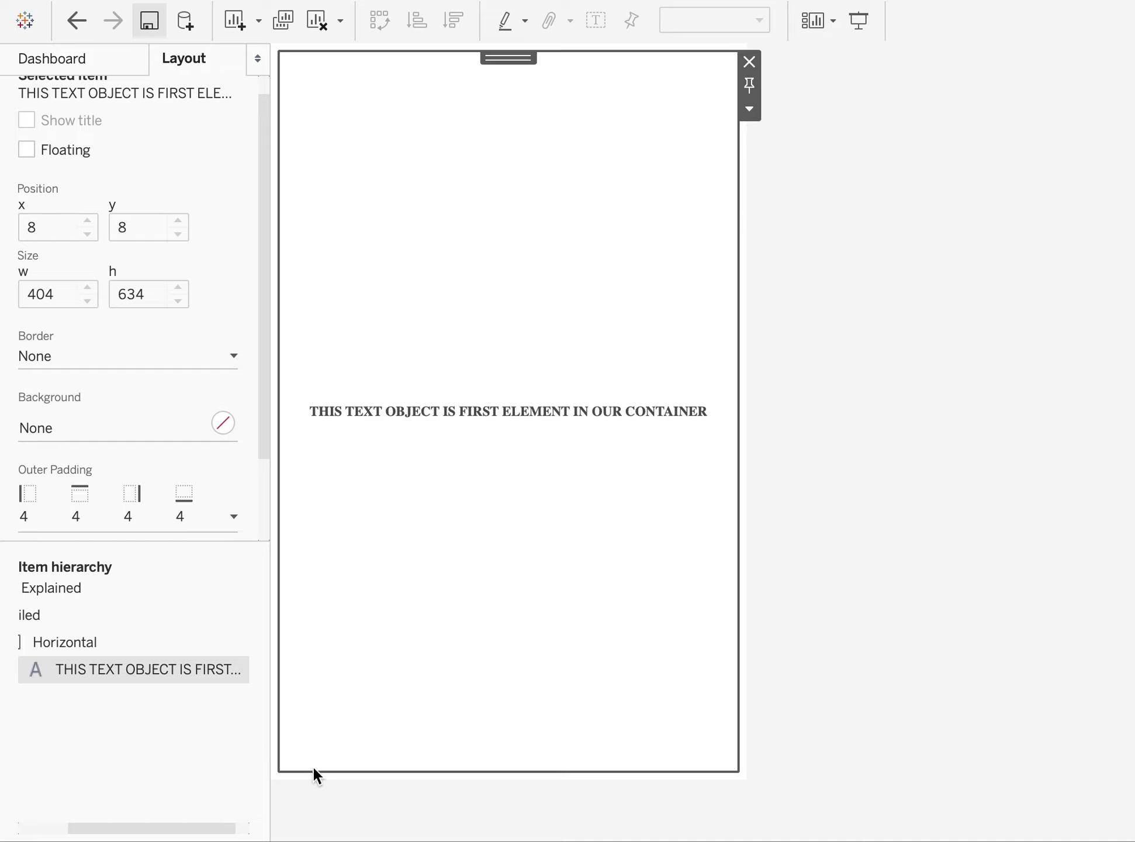
pyautogui.click(77, 638)
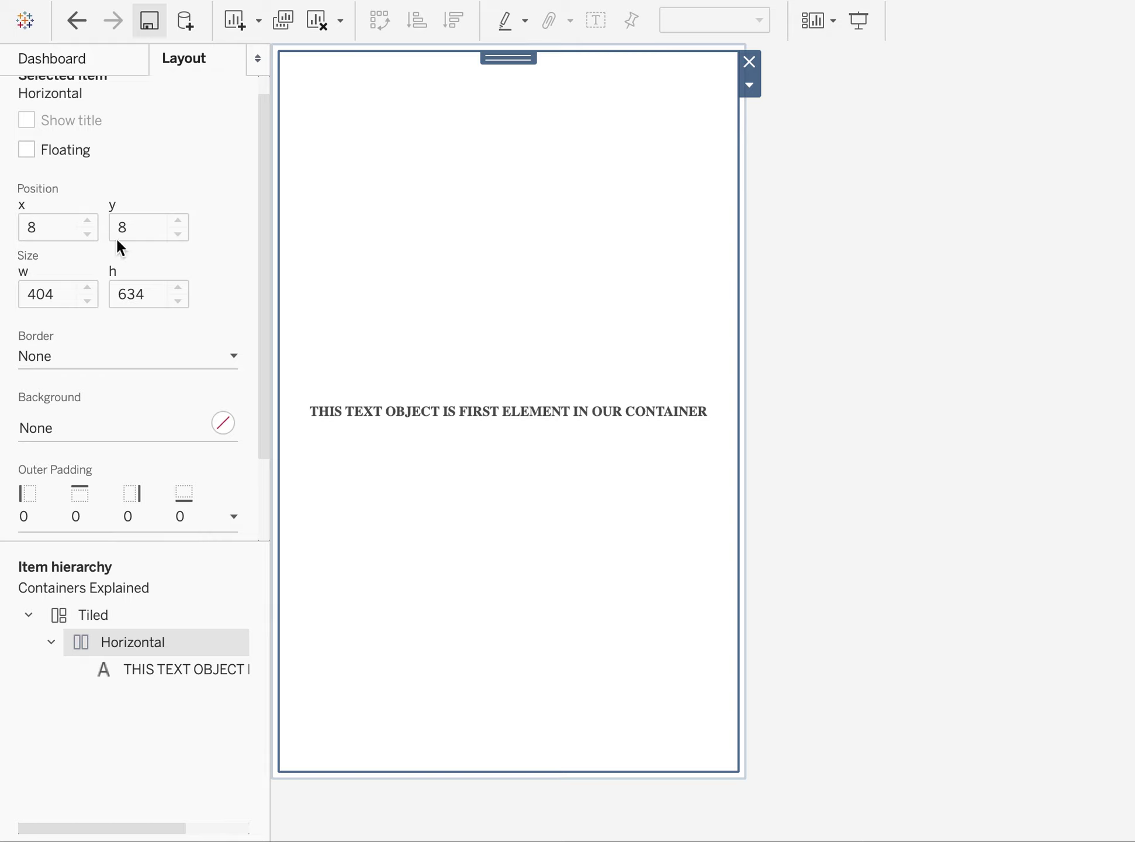
pyautogui.click(79, 61)
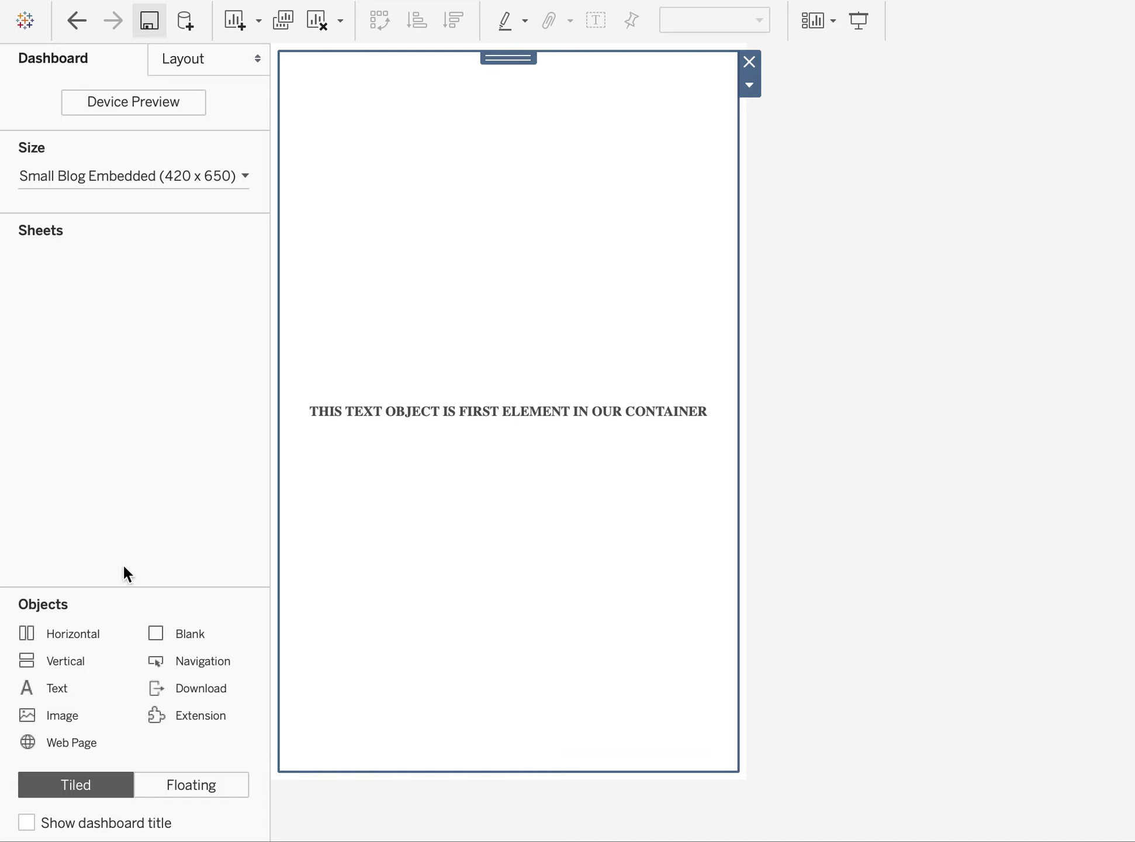
pyautogui.click(68, 687)
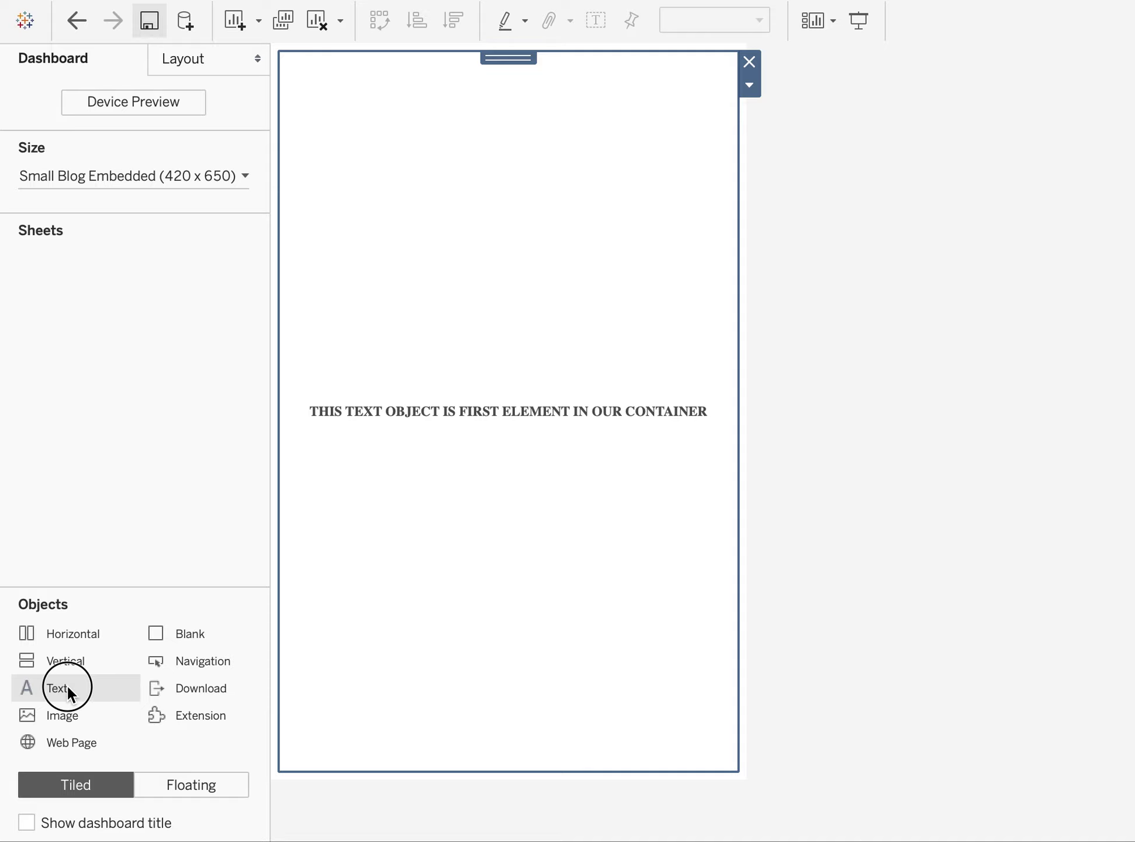
pyautogui.moveTo(68, 687); pyautogui.dragTo(677, 421)
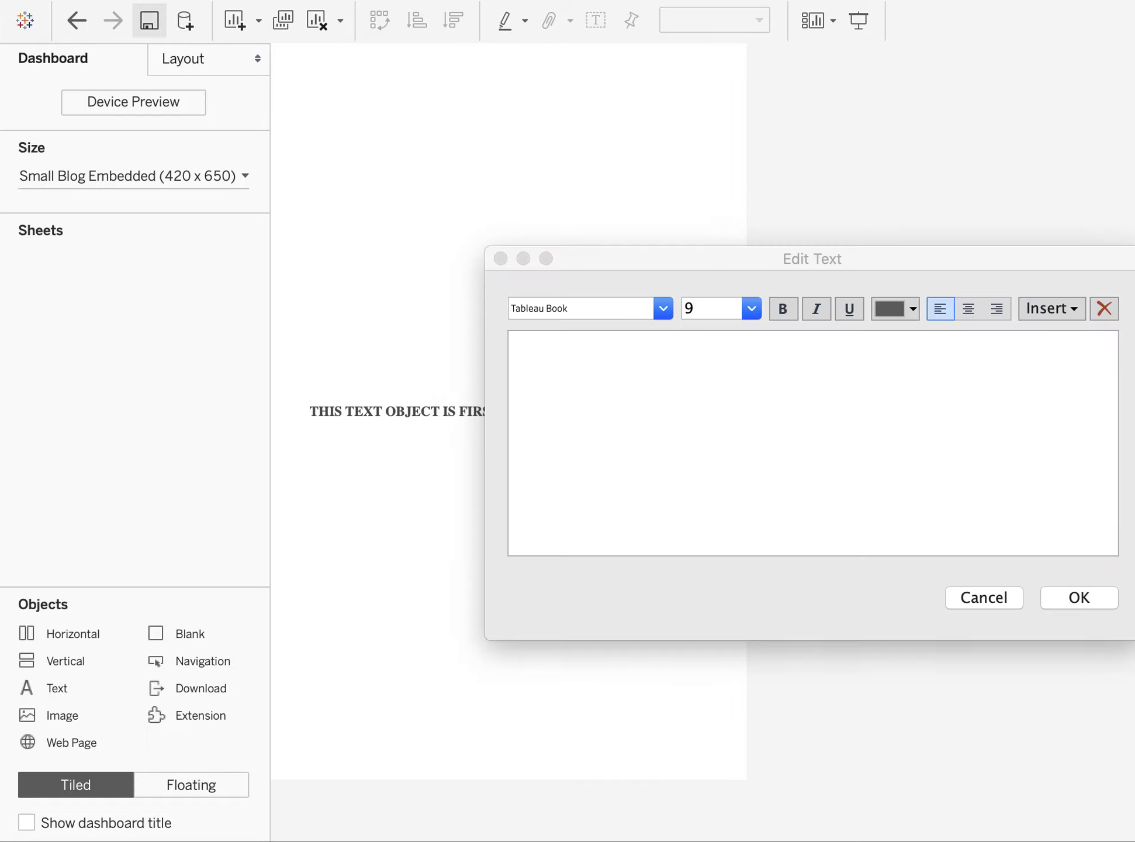
pyautogui.click(763, 475)
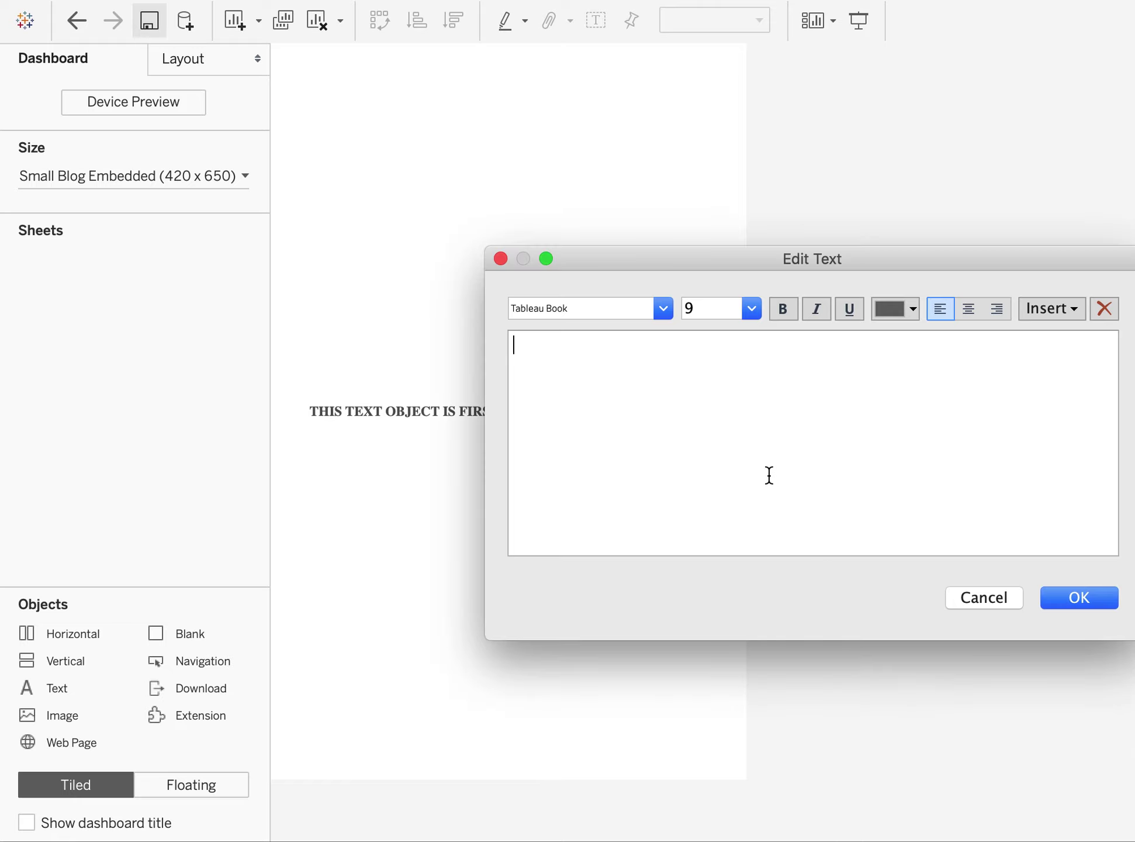
pyautogui.press('super+v')
pyautogui.click(1092, 595)
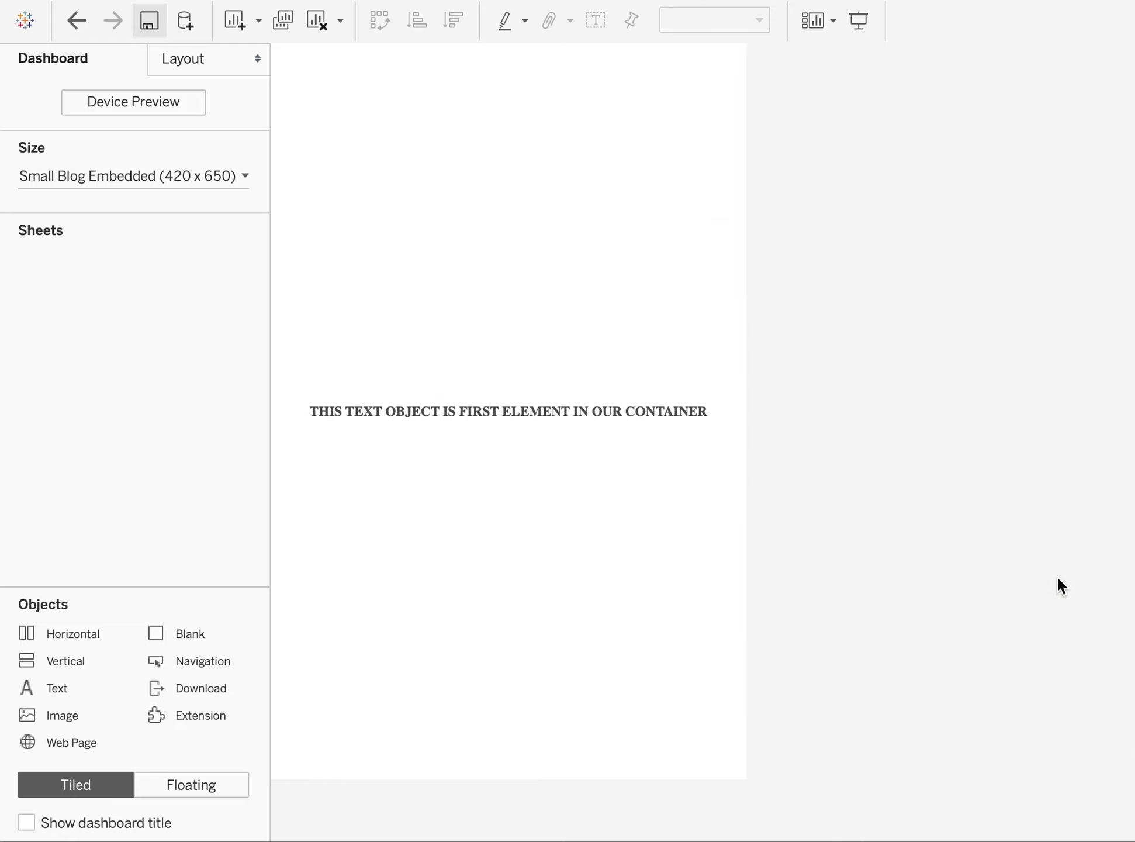
# Select the horizontal container holding both texts and add a blank object inside it, to the right of the second text object
pyautogui.click(430, 217)
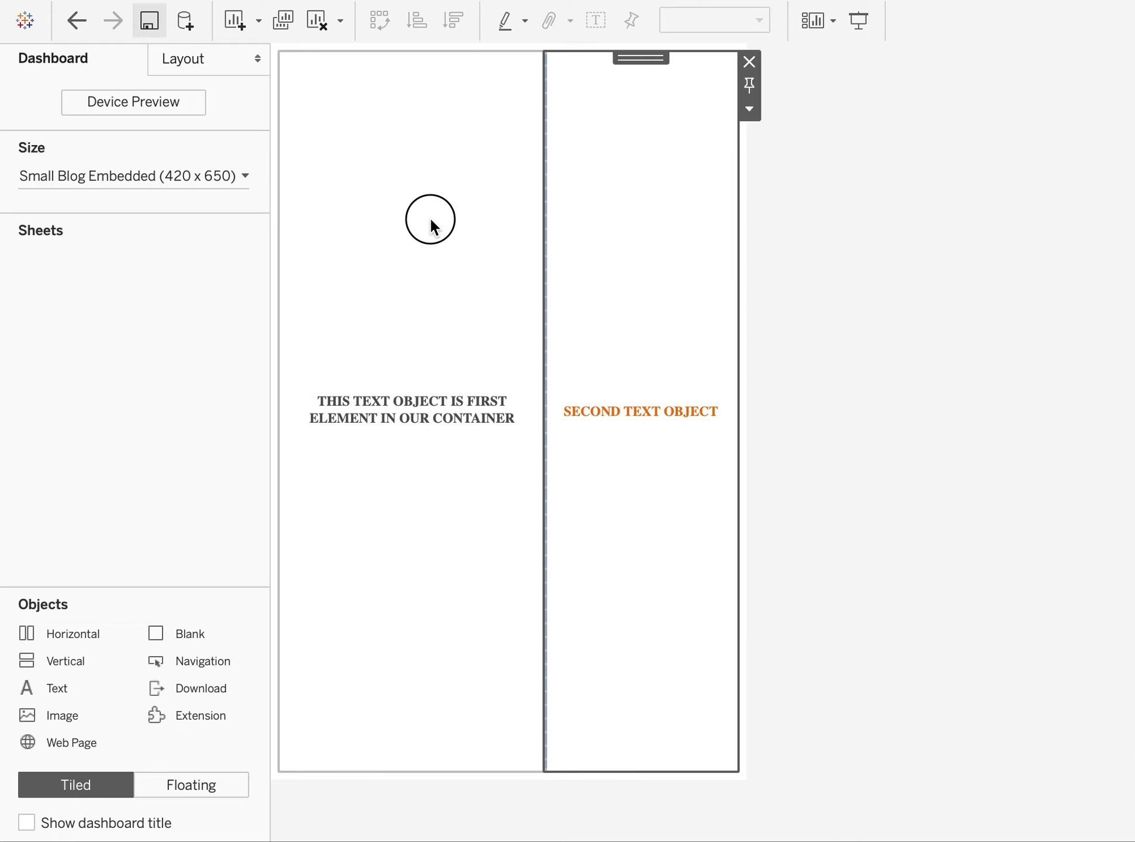
pyautogui.click(613, 224)
pyautogui.click(199, 56)
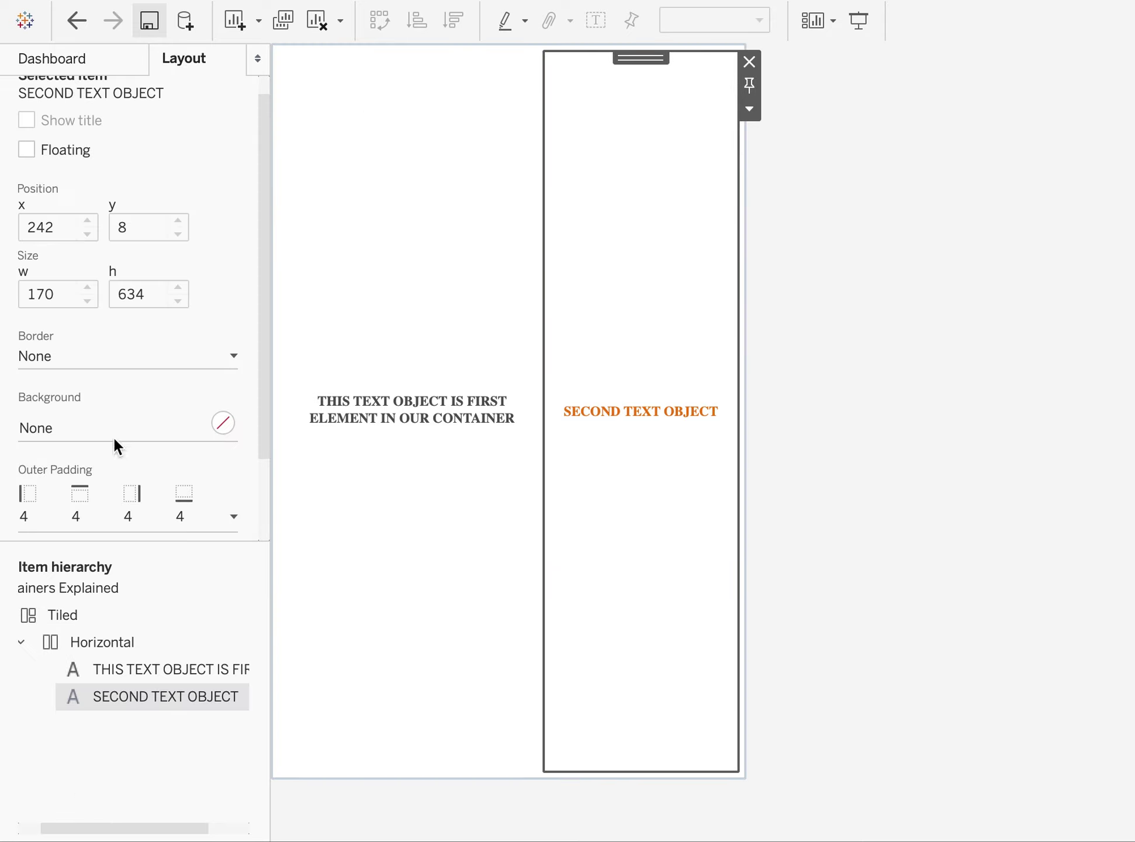
pyautogui.click(90, 640)
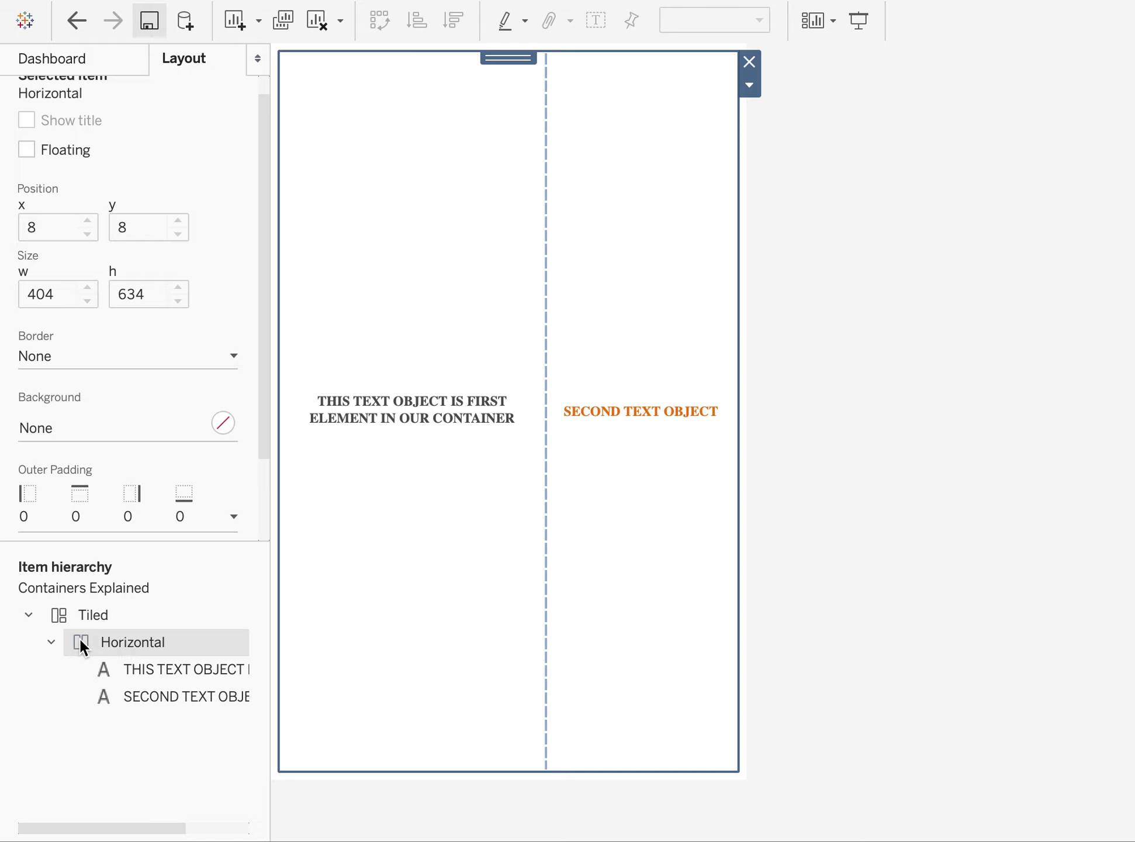
pyautogui.click(90, 58)
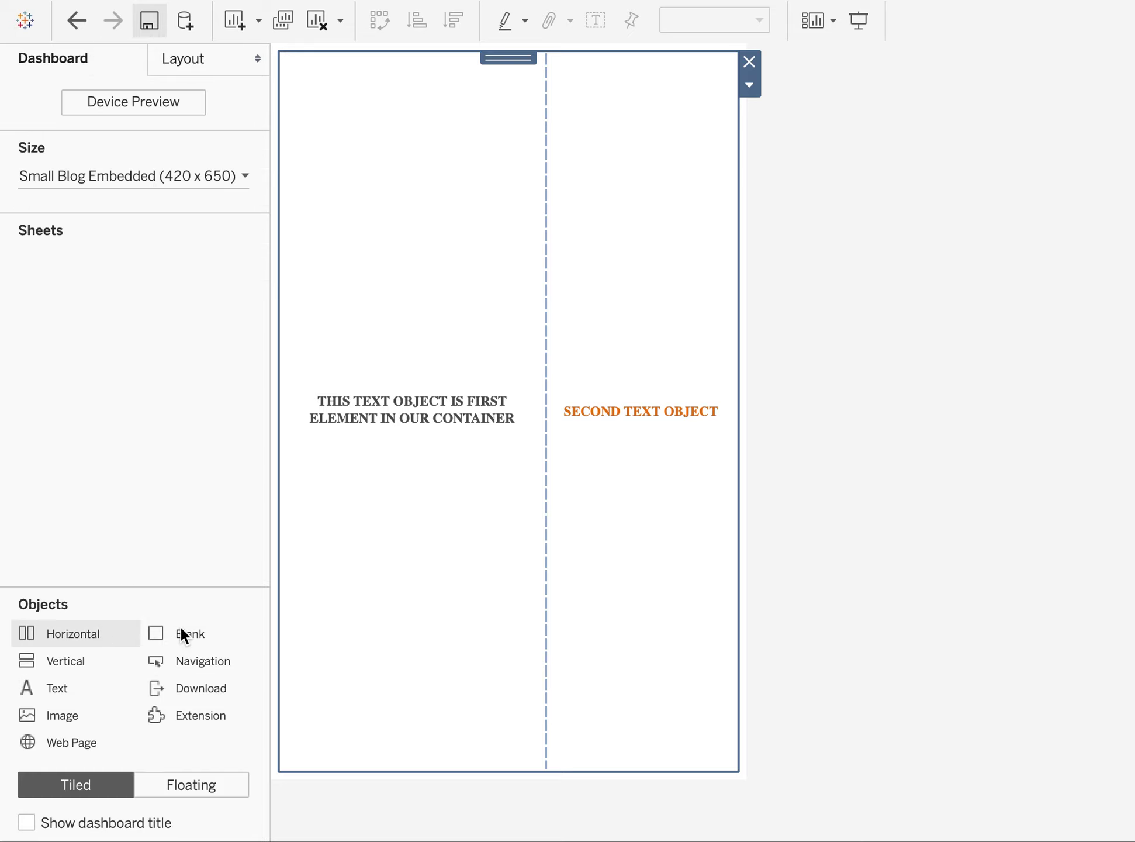
pyautogui.moveTo(201, 631)
pyautogui.mouseDown()
pyautogui.moveTo(337, 554)
pyautogui.moveTo(712, 538)
pyautogui.moveTo(637, 702)
pyautogui.moveTo(676, 598)
pyautogui.mouseUp()
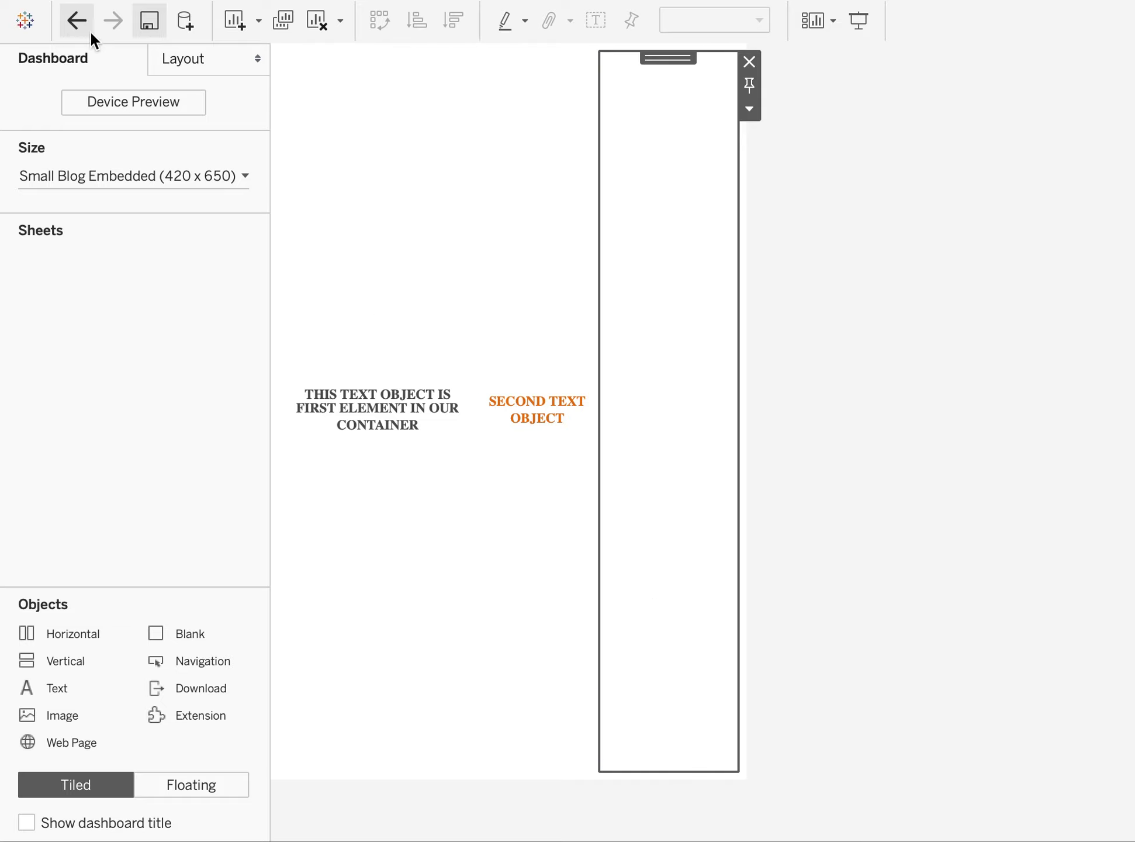
# Check the blank in the item hierarchy and undo adding both the blank and the second text object
pyautogui.click(183, 59)
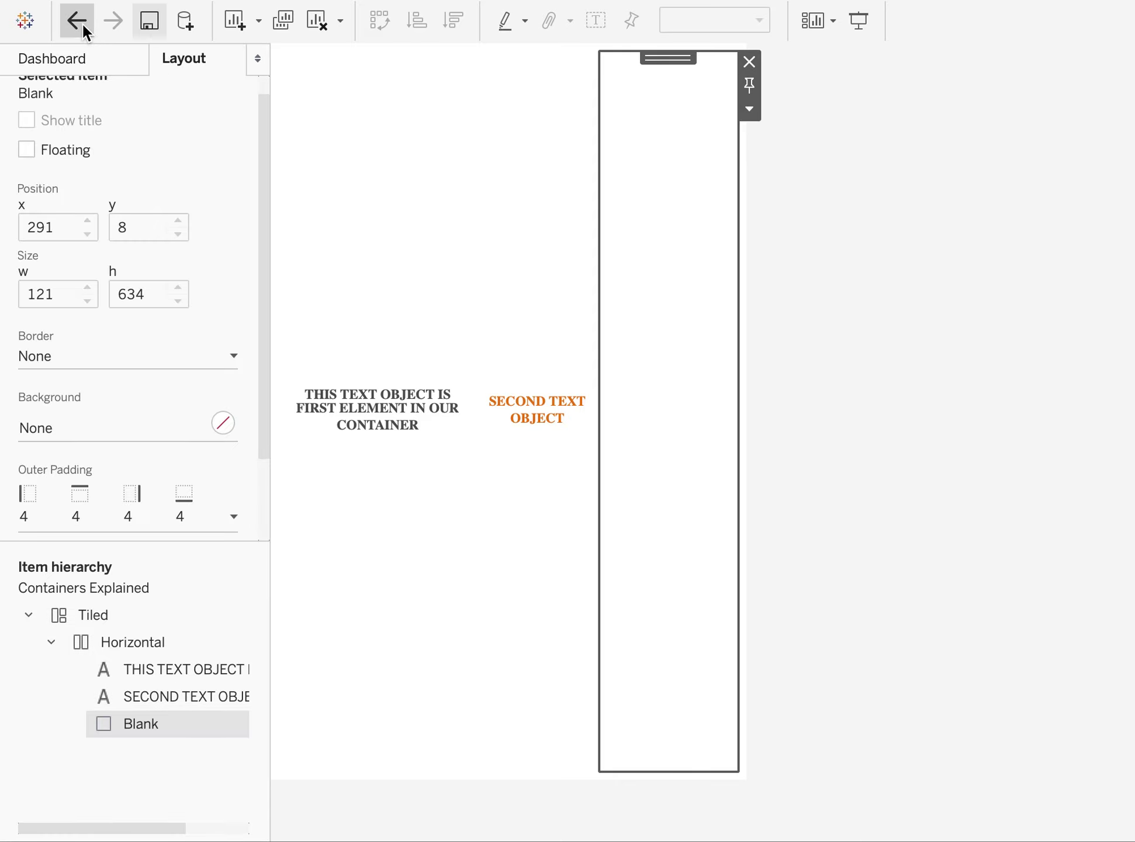
pyautogui.click(82, 22)
pyautogui.click(82, 23)
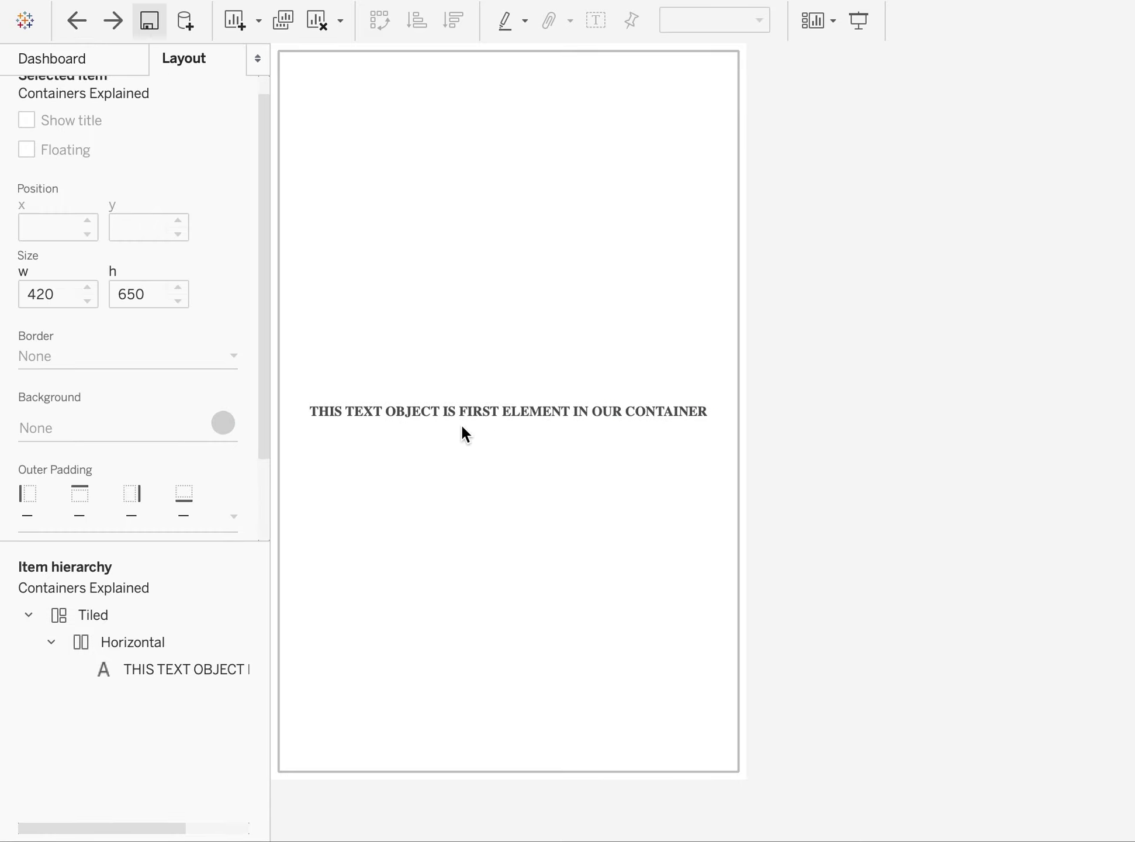
# Select the horizontal container and add a text object reading "SECOND TEXT OBJECT" above the first text, stacking the two vertically
pyautogui.click(142, 635)
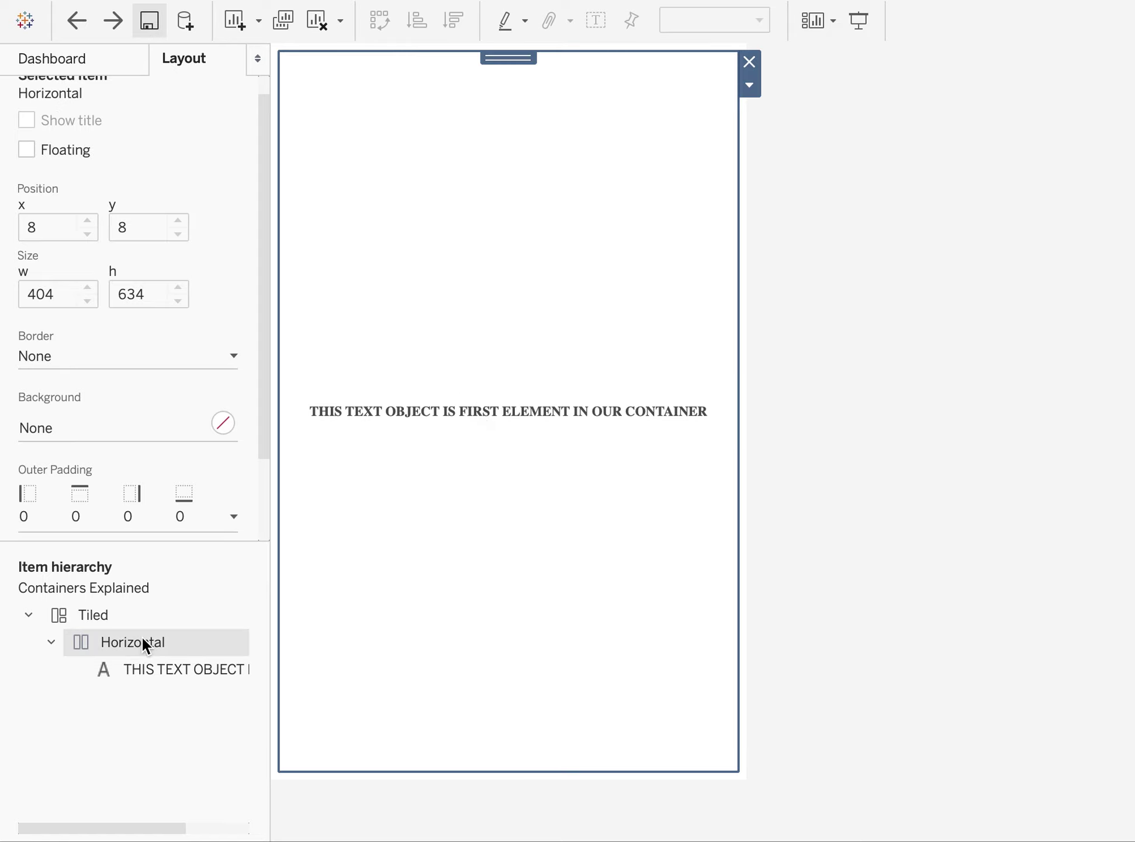
pyautogui.click(90, 54)
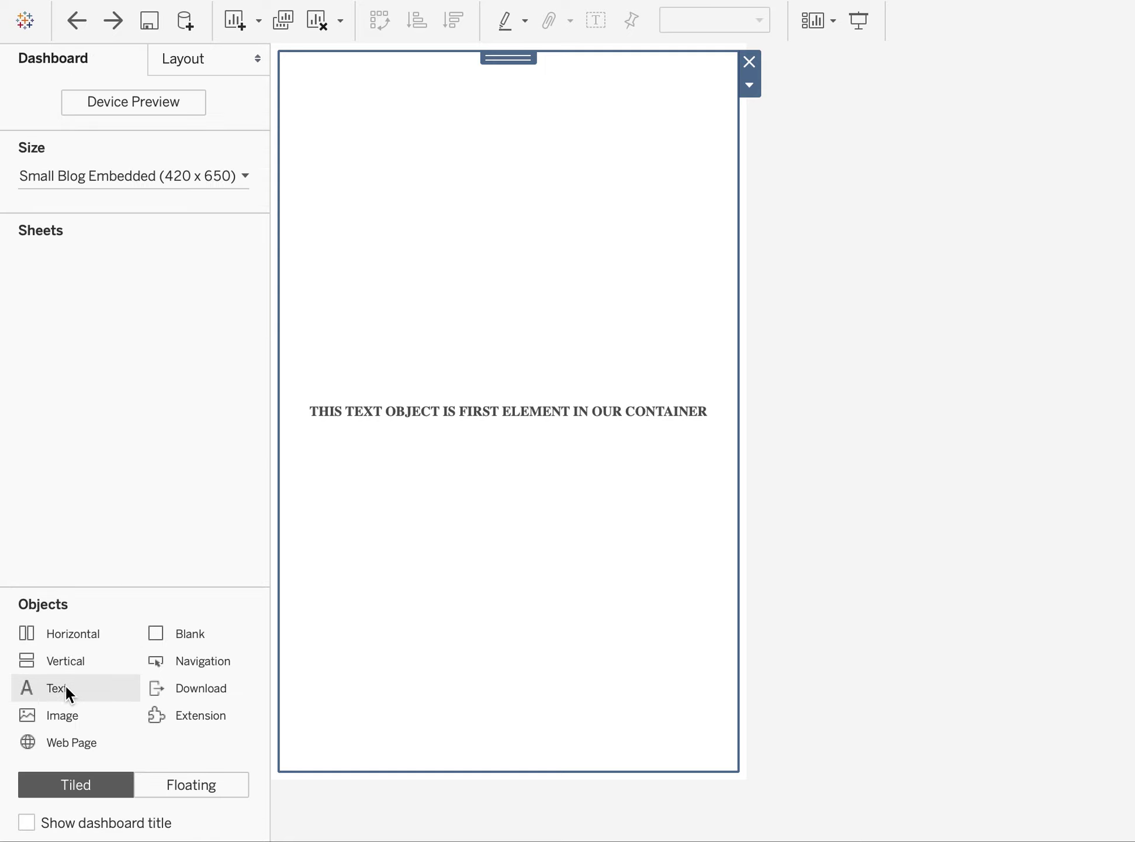
pyautogui.moveTo(65, 684); pyautogui.dragTo(506, 111)
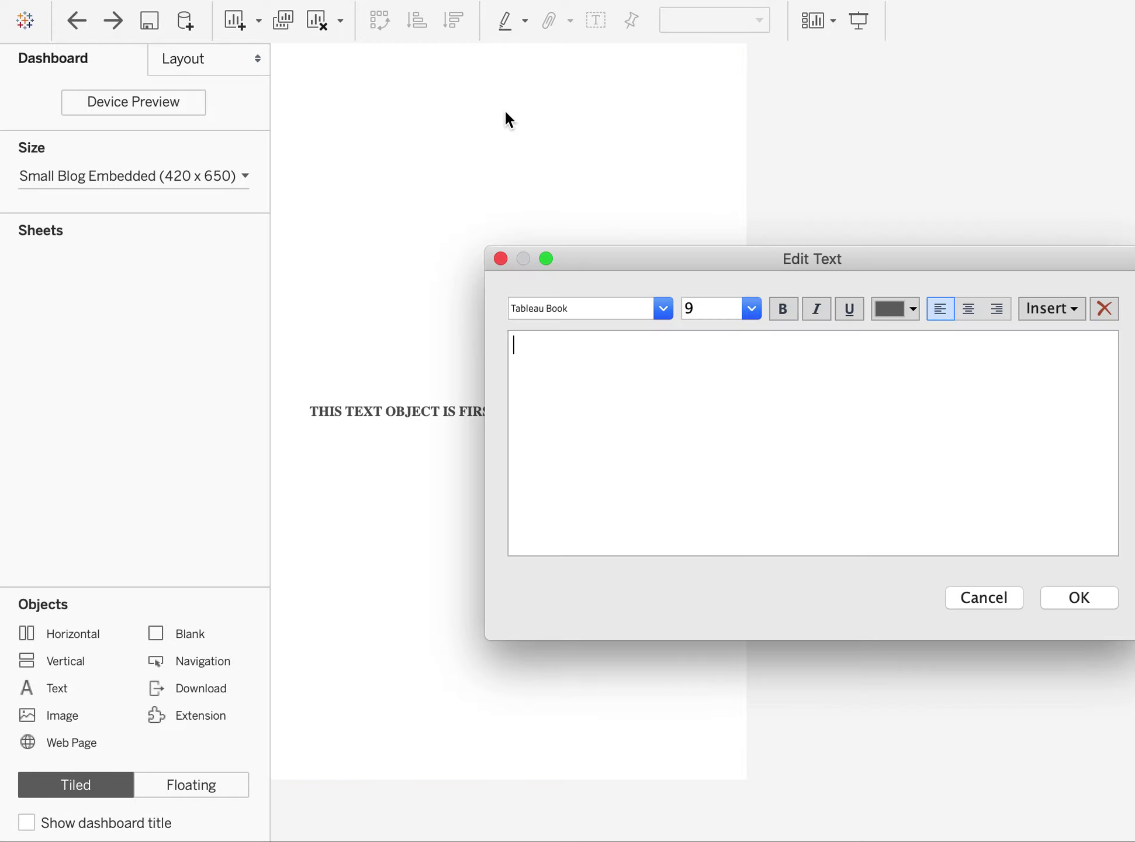
pyautogui.press('super+v')
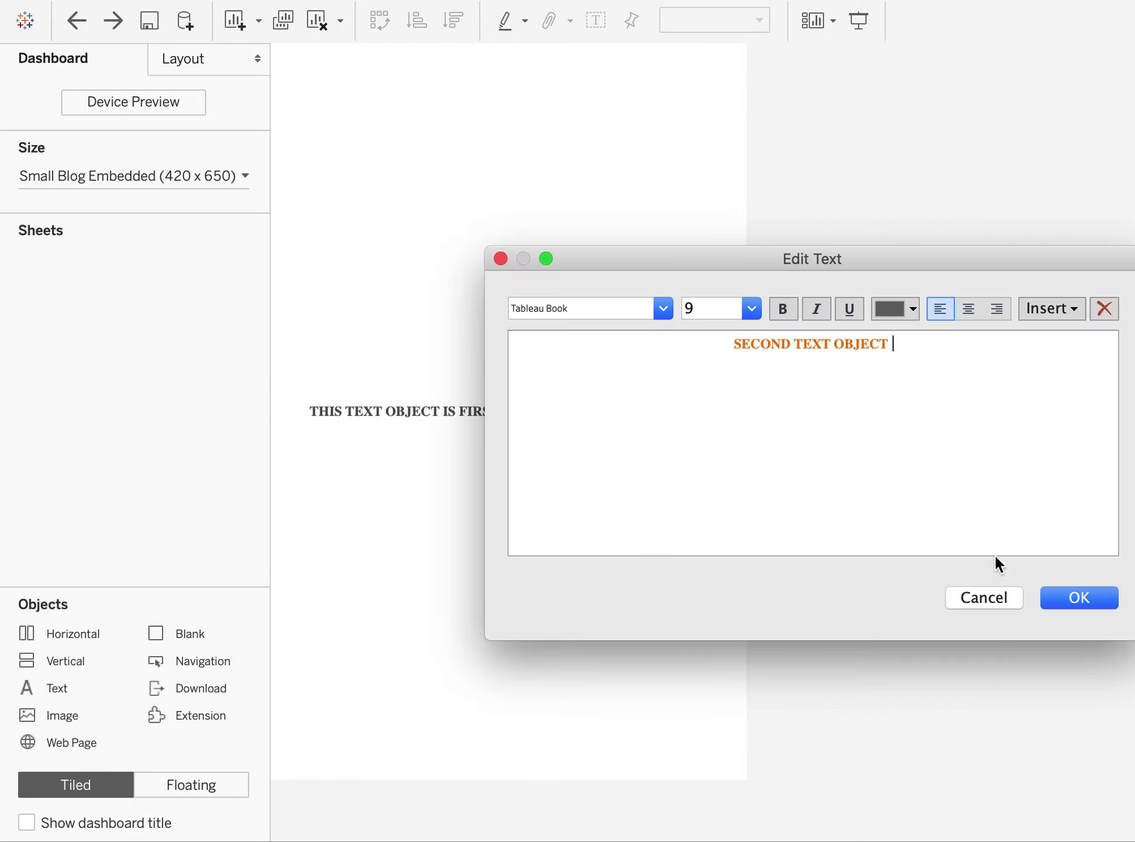
pyautogui.click(1099, 604)
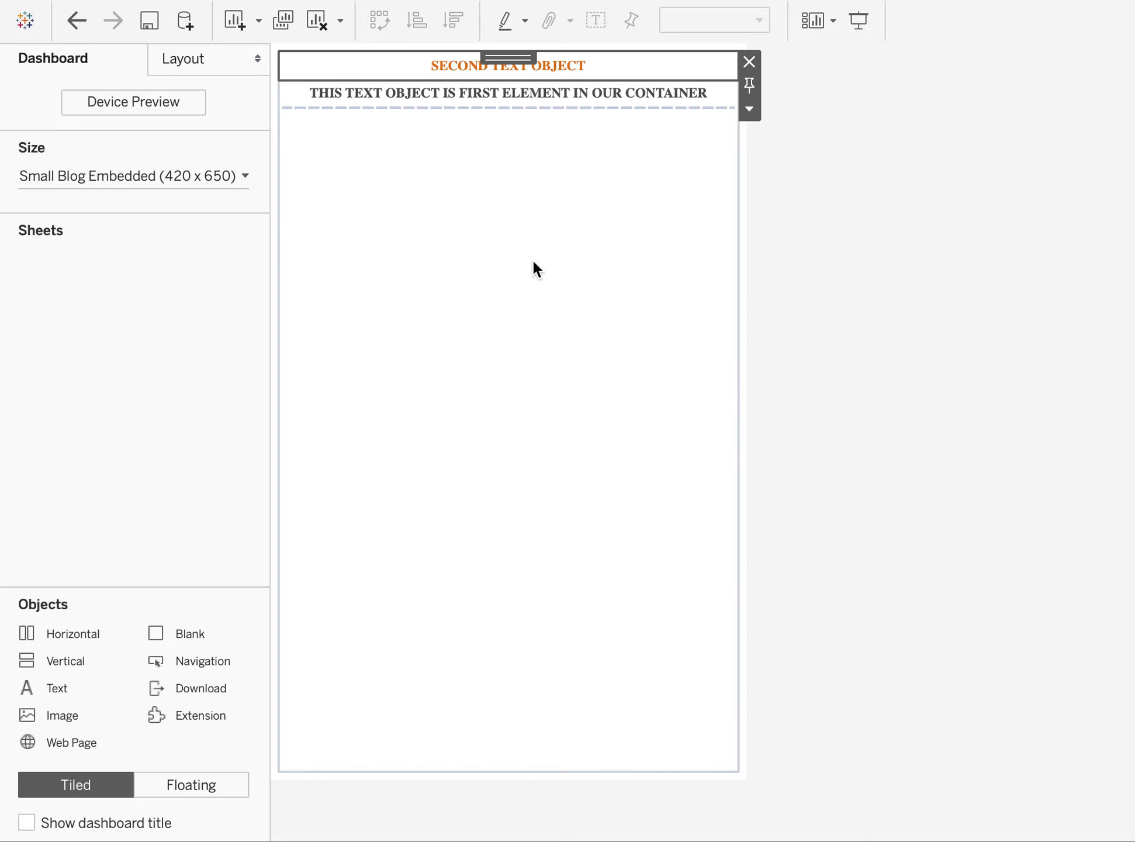
# Select the vertical container and add a blank object to its empty area below the two text objects
pyautogui.click(194, 60)
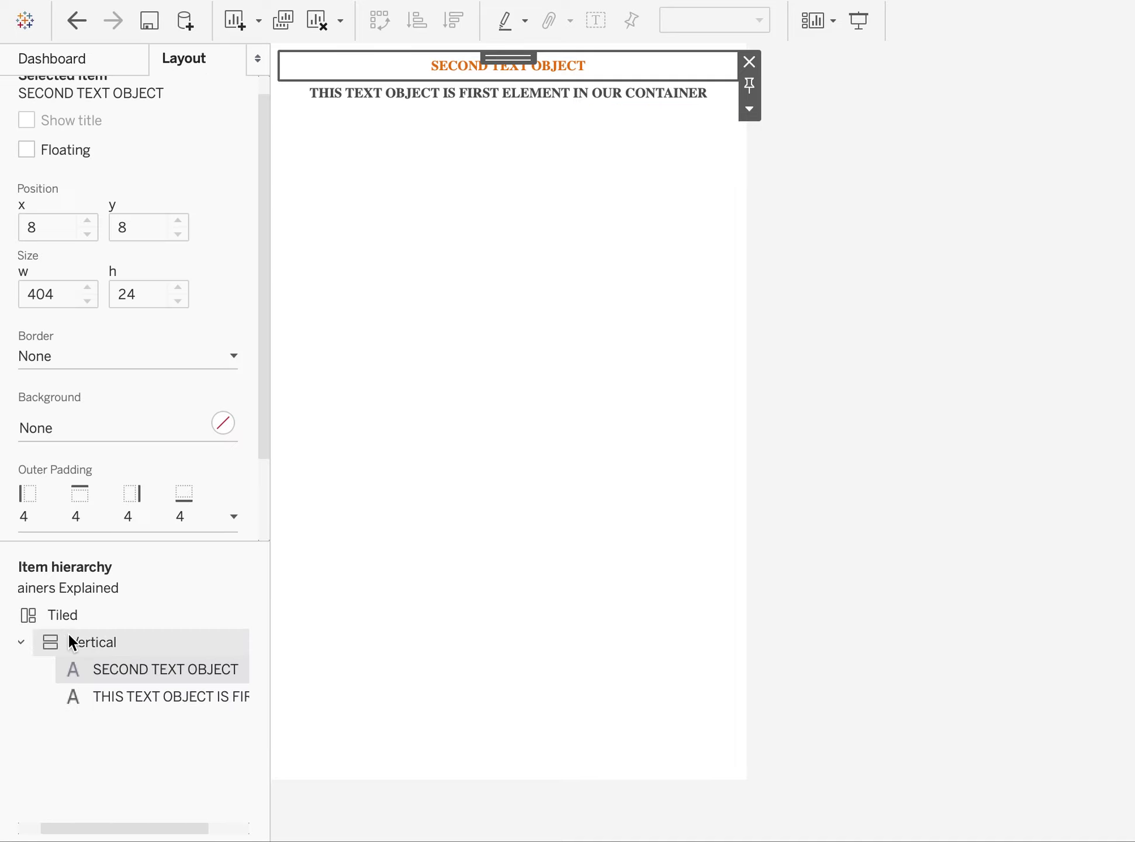
pyautogui.click(108, 638)
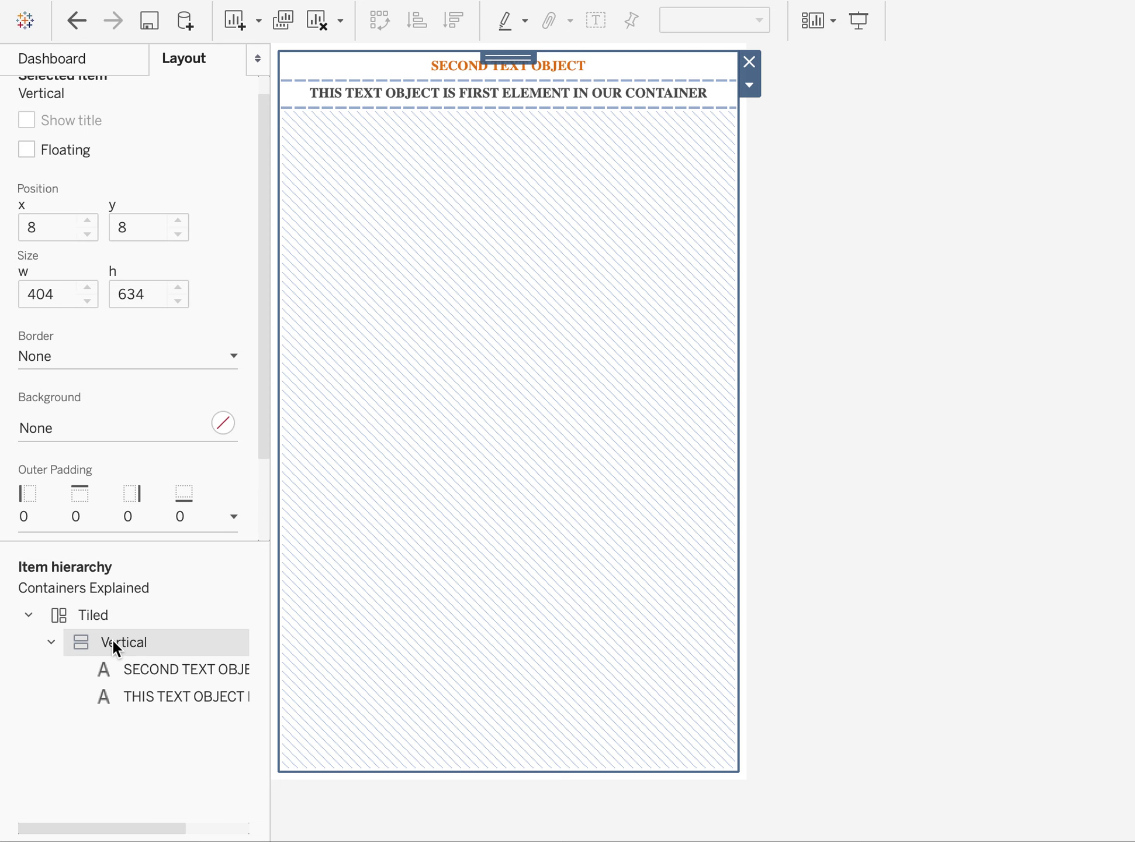
pyautogui.click(84, 58)
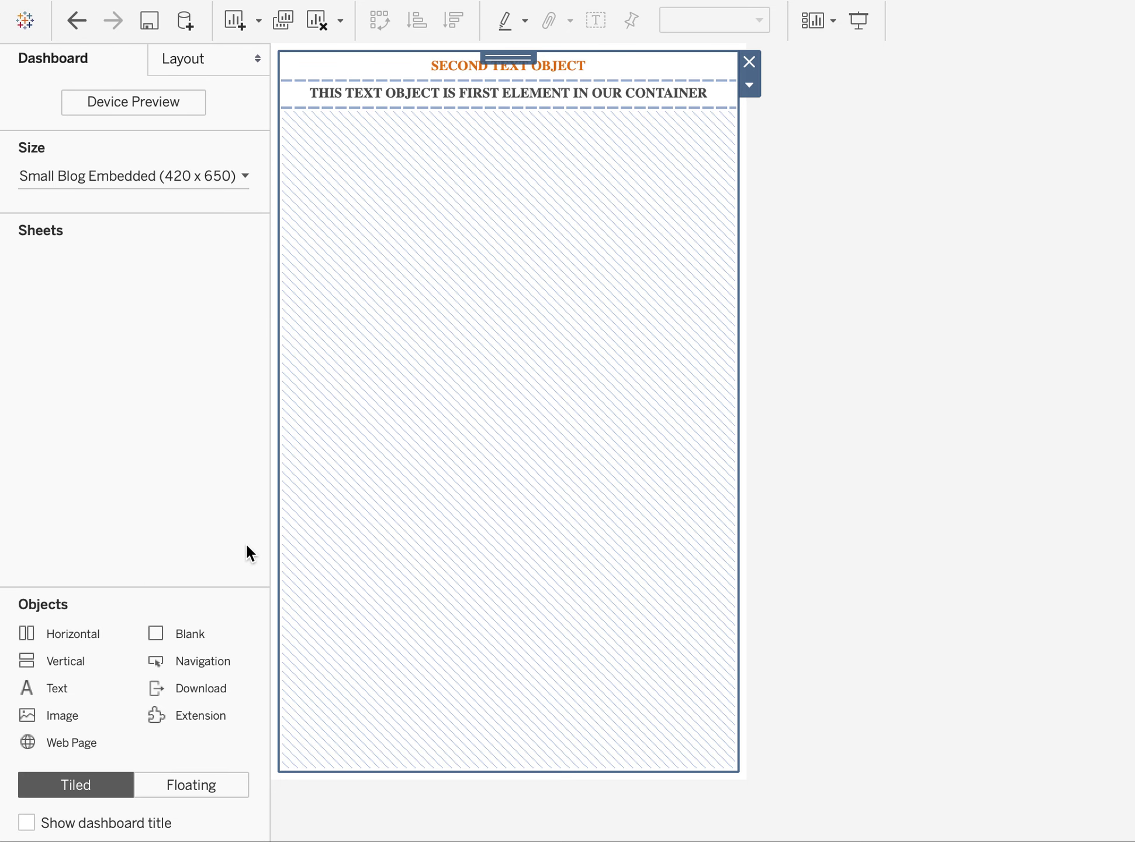
pyautogui.moveTo(181, 630); pyautogui.dragTo(461, 402)
pyautogui.moveTo(189, 633); pyautogui.dragTo(485, 427)
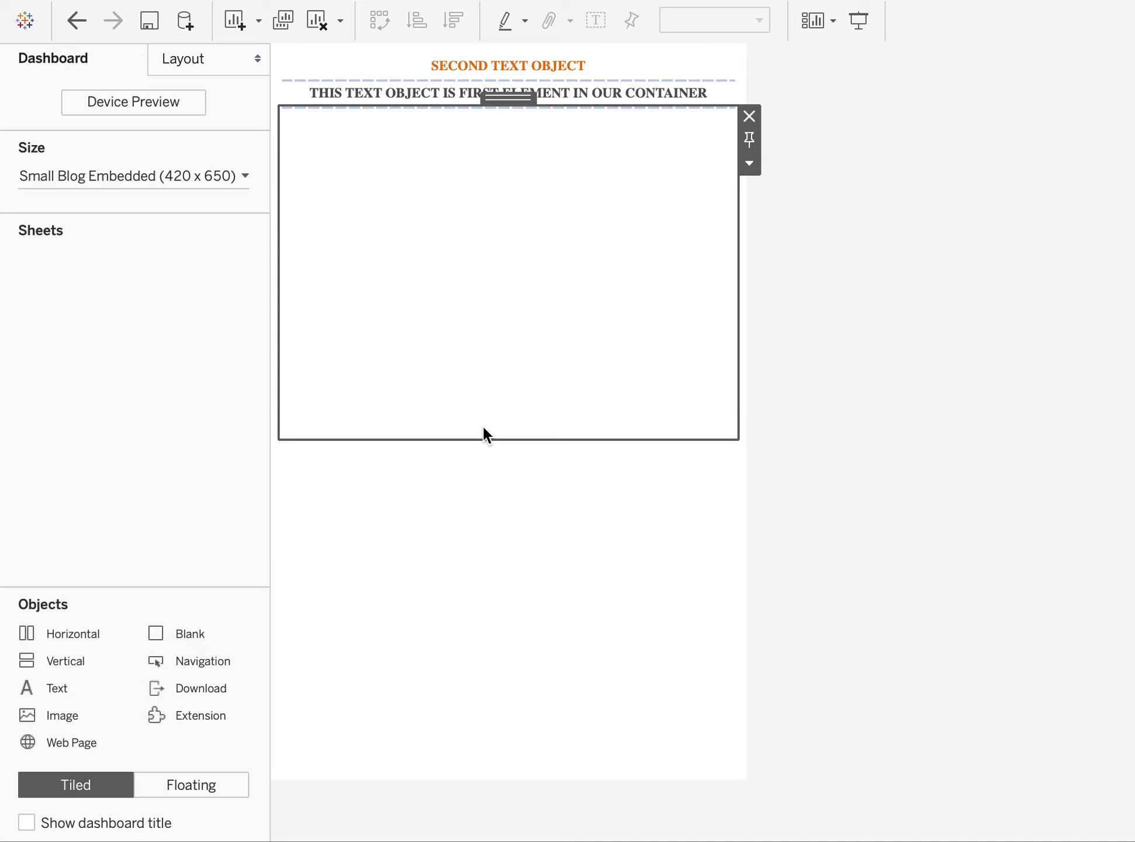